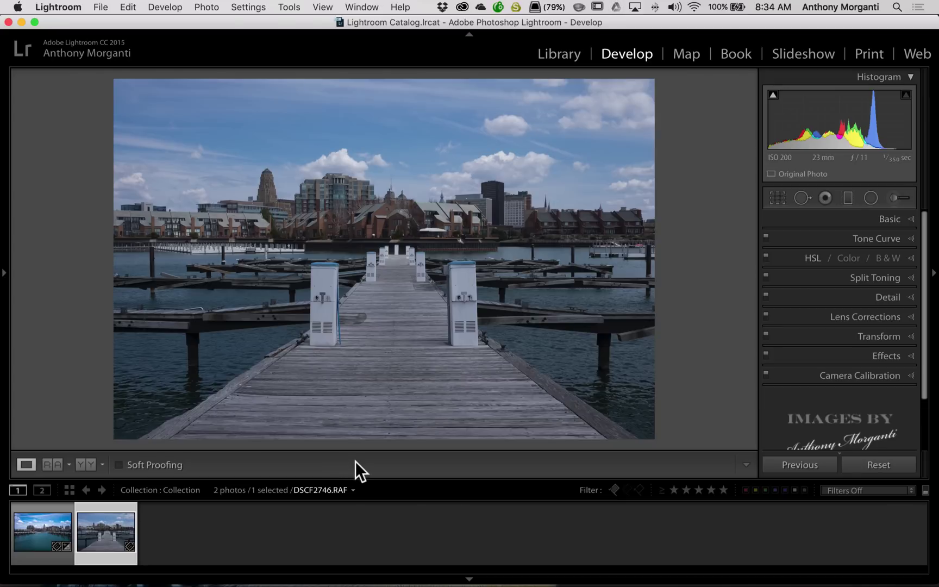
# Step: Show the toolbar, open Reference View, and set the marina photo DSCF2764 as the reference photo
pyautogui.press('t')
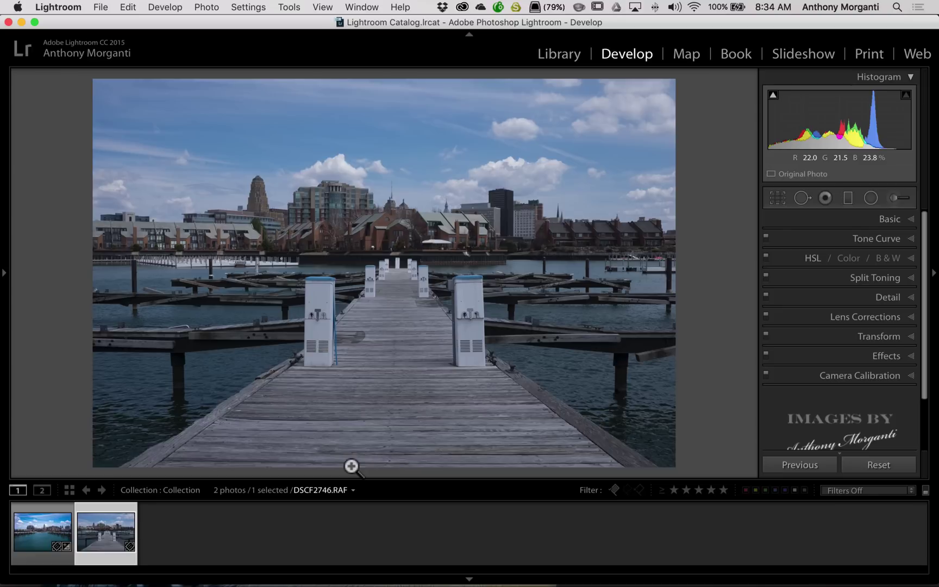
pyautogui.press('t')
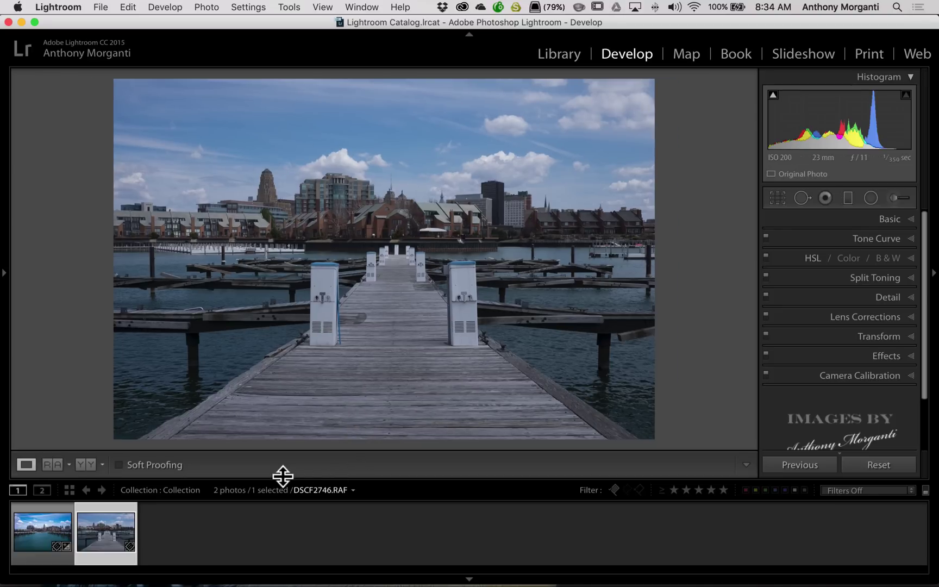
pyautogui.click(52, 464)
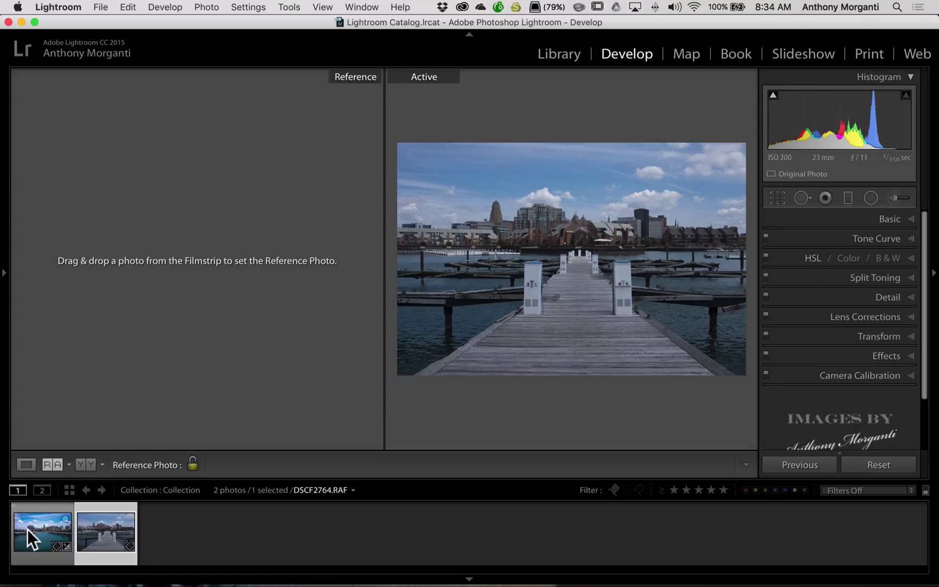
pyautogui.moveTo(32, 536); pyautogui.dragTo(163, 278)
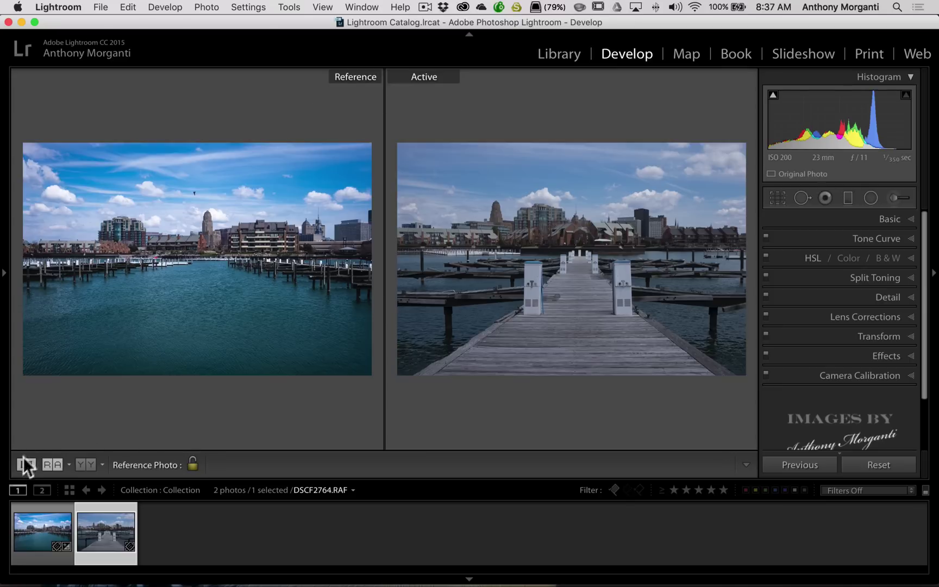
# Step: Compare the top/bottom and side-by-side Reference View layouts, and switch to Loupe view and back
pyautogui.click(51, 465)
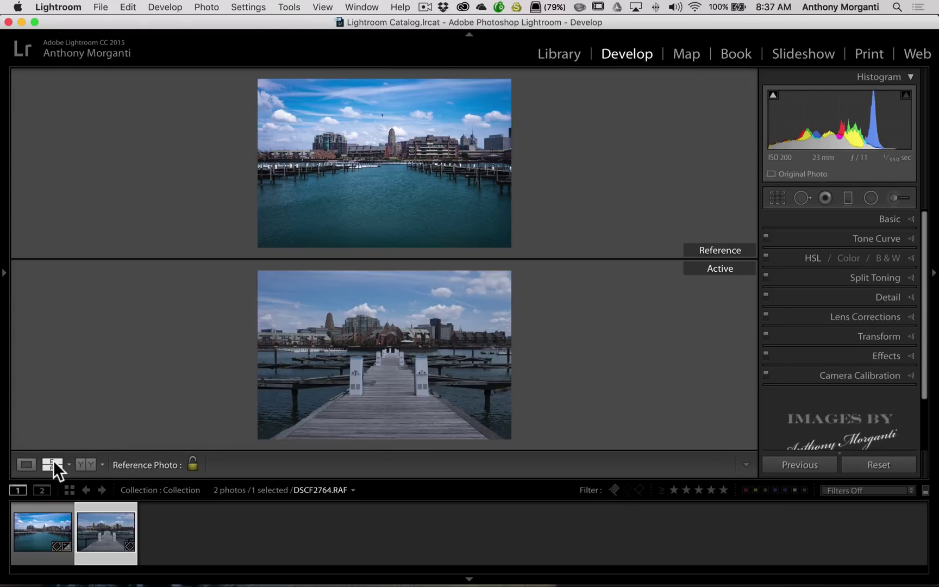
pyautogui.click(54, 461)
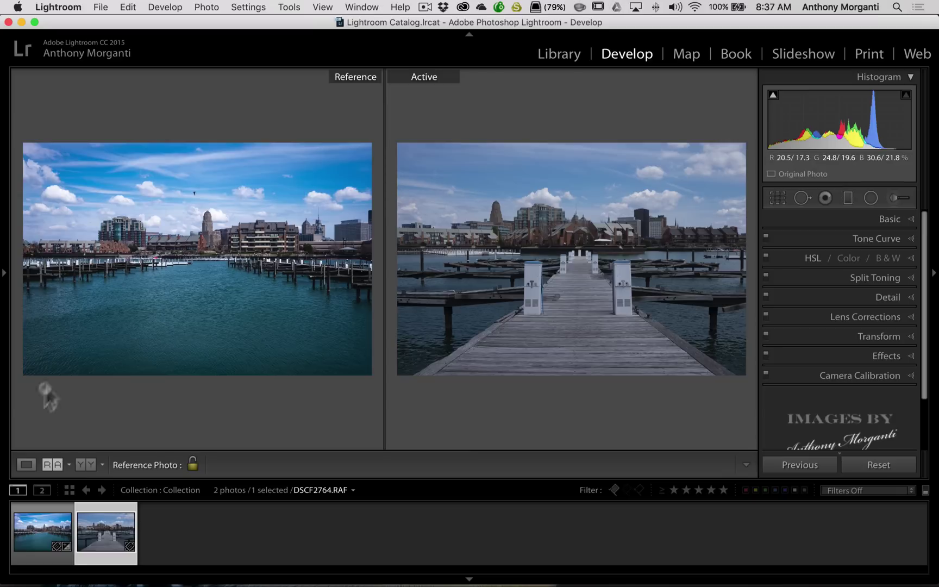
pyautogui.click(26, 464)
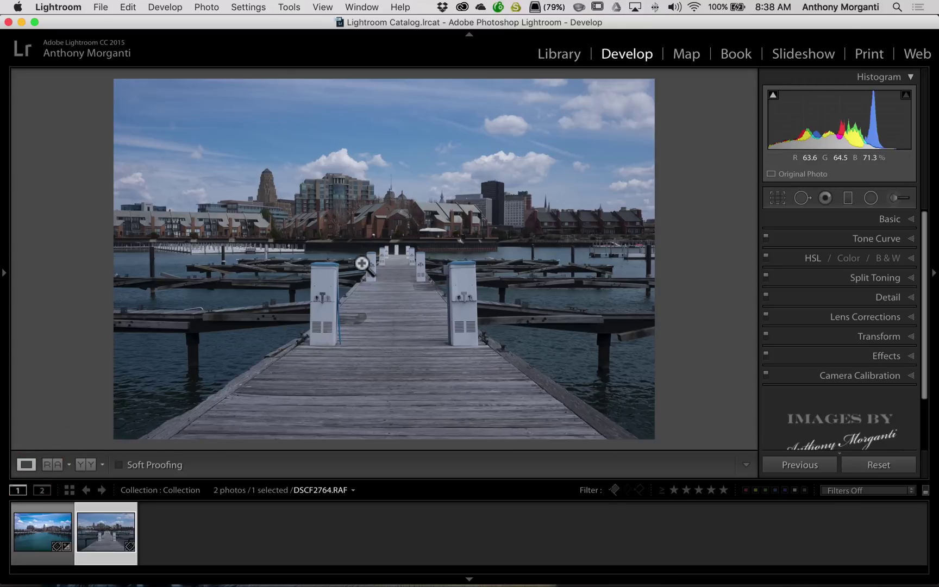
pyautogui.click(52, 464)
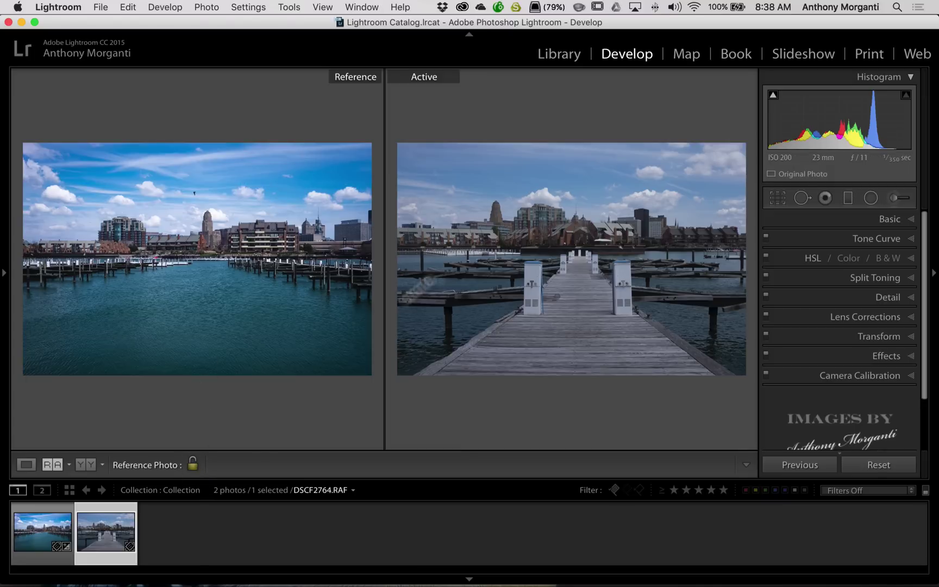
# Step: Switch to Library and back to Develop, and set DSCF2764 as the reference photo again
pyautogui.click(558, 54)
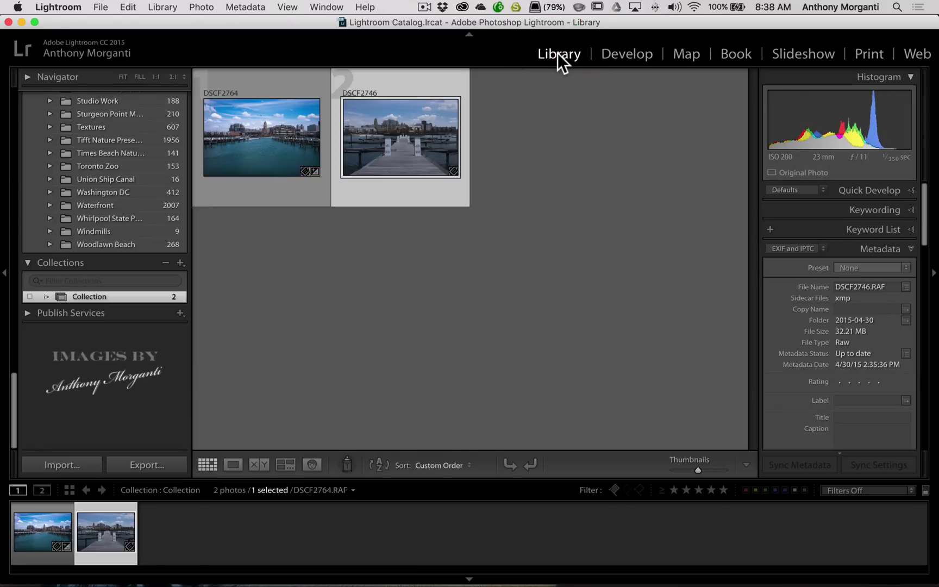
pyautogui.click(625, 55)
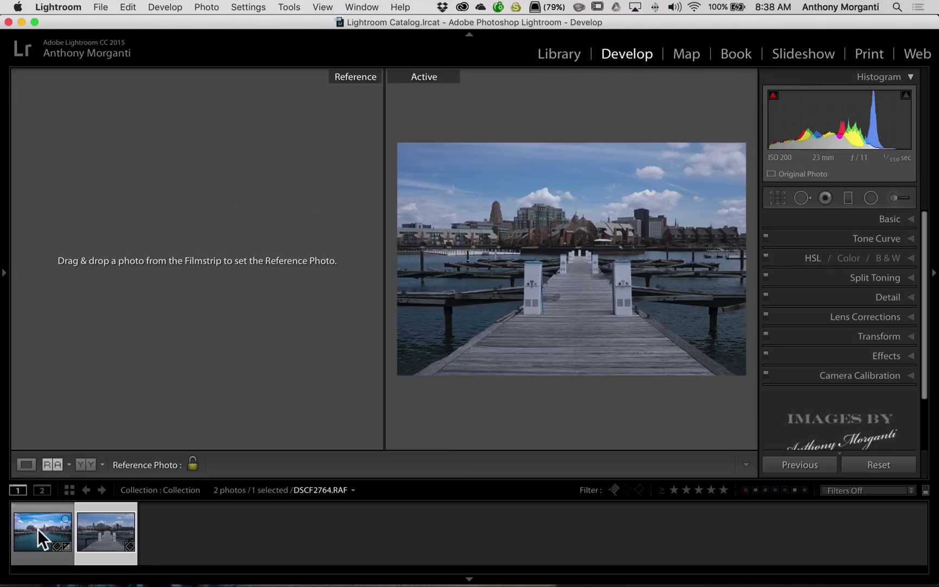
pyautogui.moveTo(37, 529); pyautogui.dragTo(226, 203)
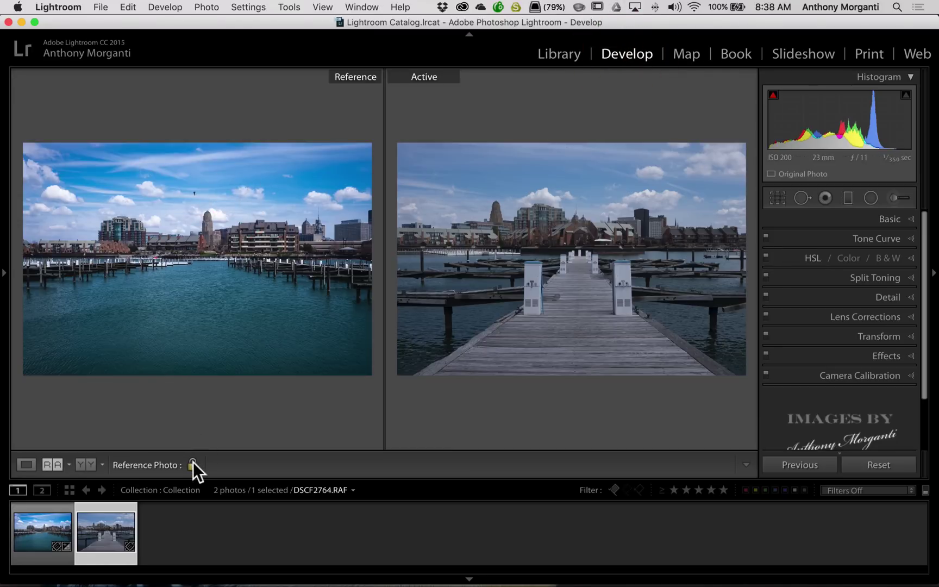
# Step: Lock the reference photo and test the lock by switching to Library and back to Develop
pyautogui.click(559, 57)
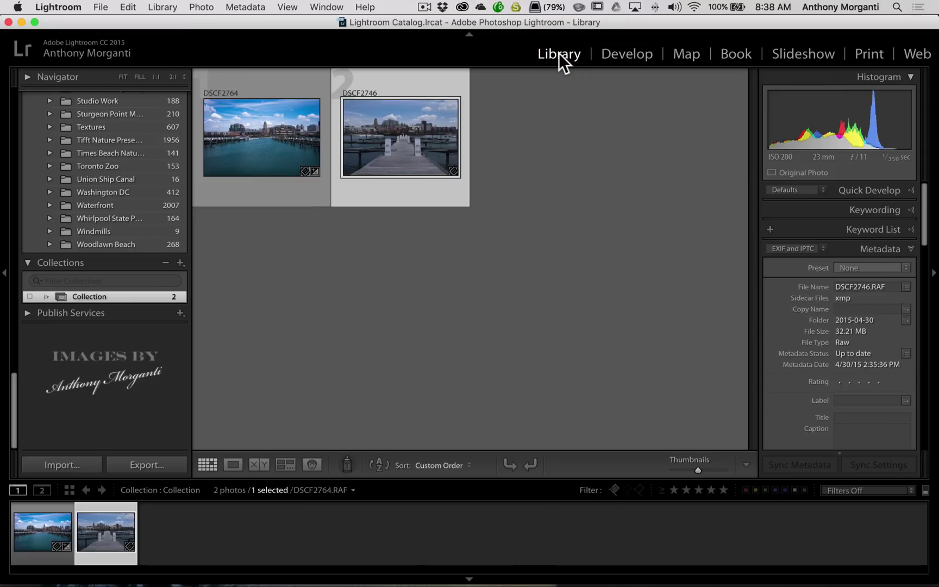
pyautogui.click(616, 54)
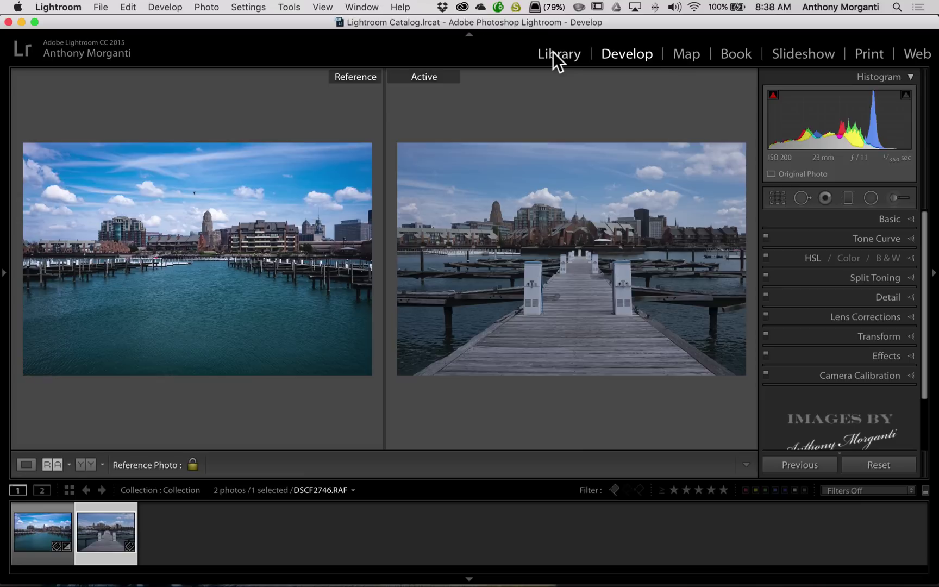
pyautogui.click(191, 464)
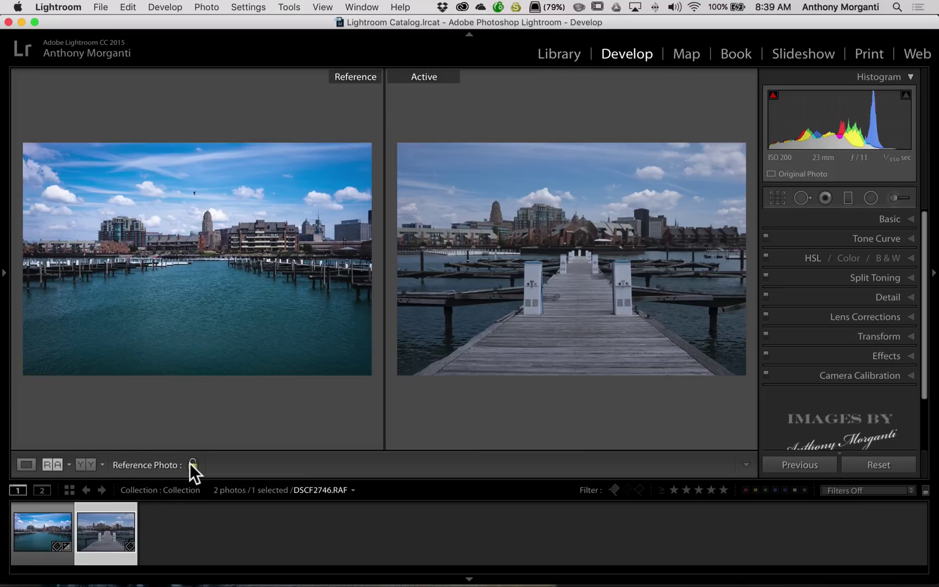
# Step: In Library, open the 2015-04-30 folder inside Erie Basin Marina
pyautogui.click(553, 50)
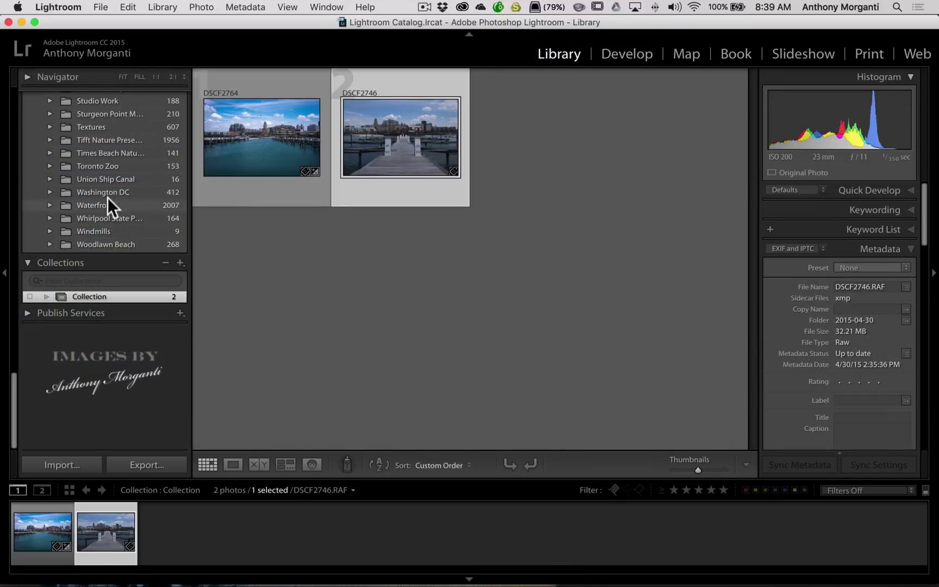
pyautogui.scroll(15, 108, 197)
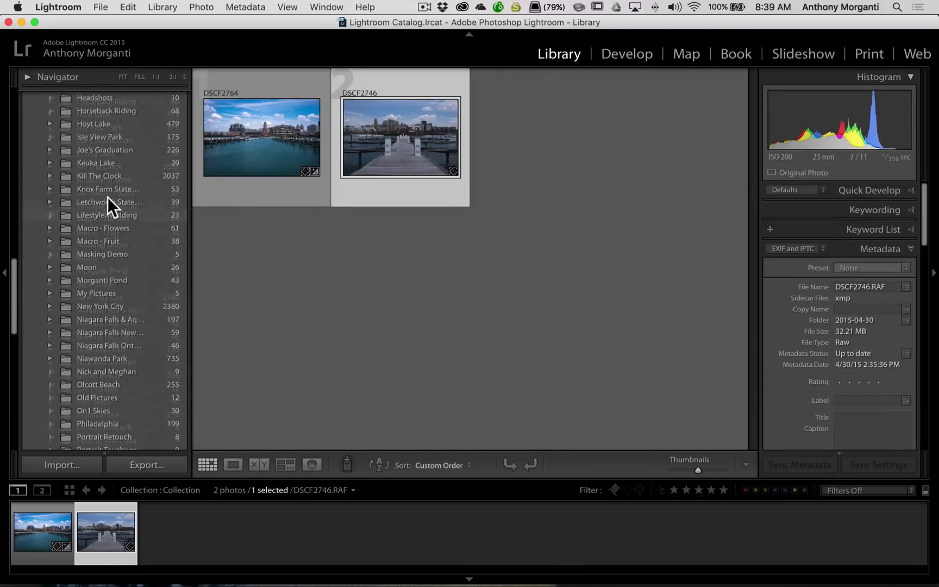
pyautogui.scroll(10, 107, 197)
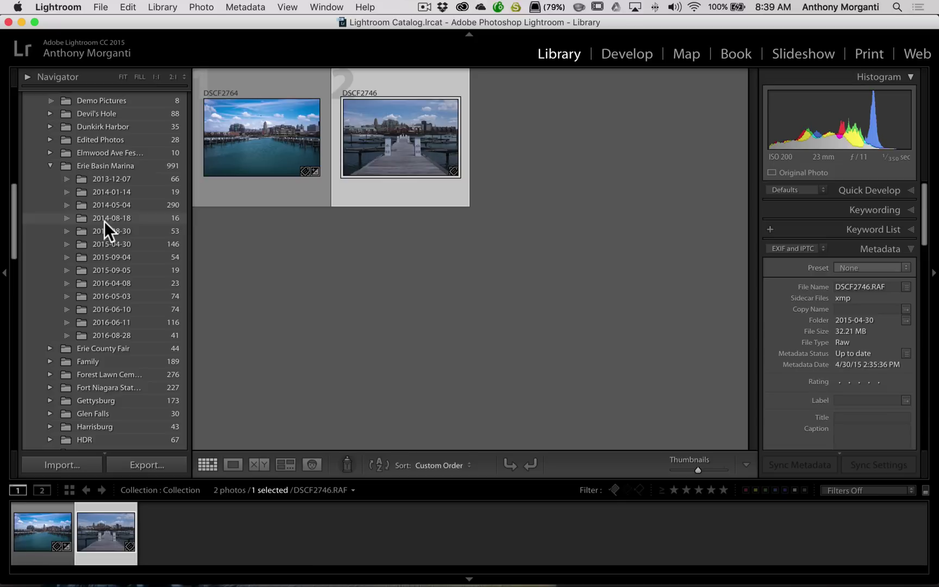
pyautogui.click(109, 243)
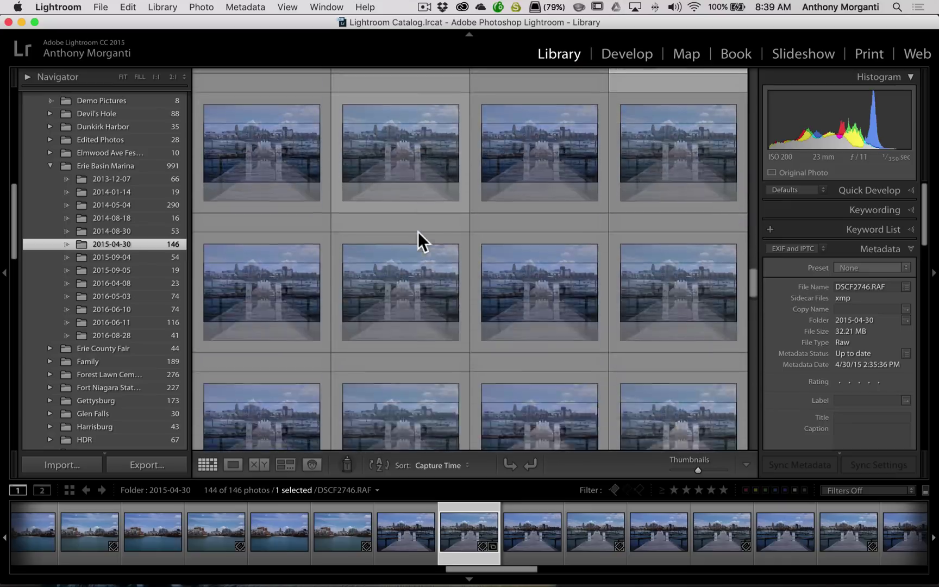
# Step: Set the edited version of DSCF2768 as the reference photo and return to Develop
pyautogui.scroll(-3, 419, 239)
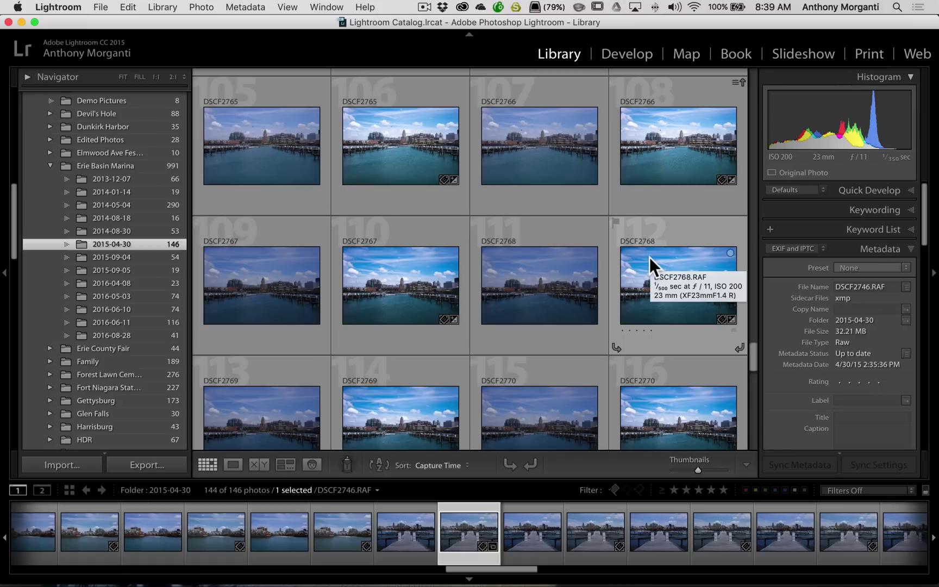
pyautogui.scroll(-3, 501, 297)
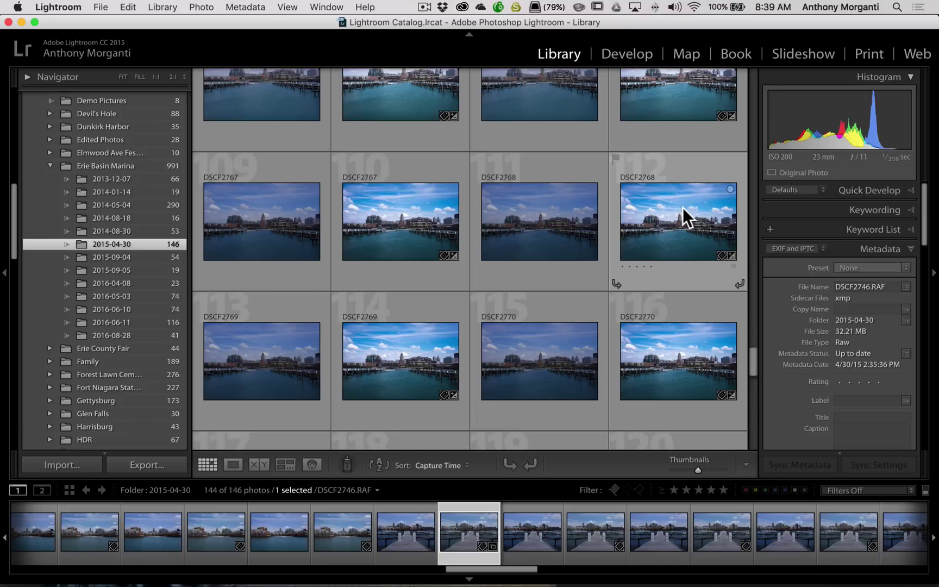
pyautogui.rightClick(683, 208)
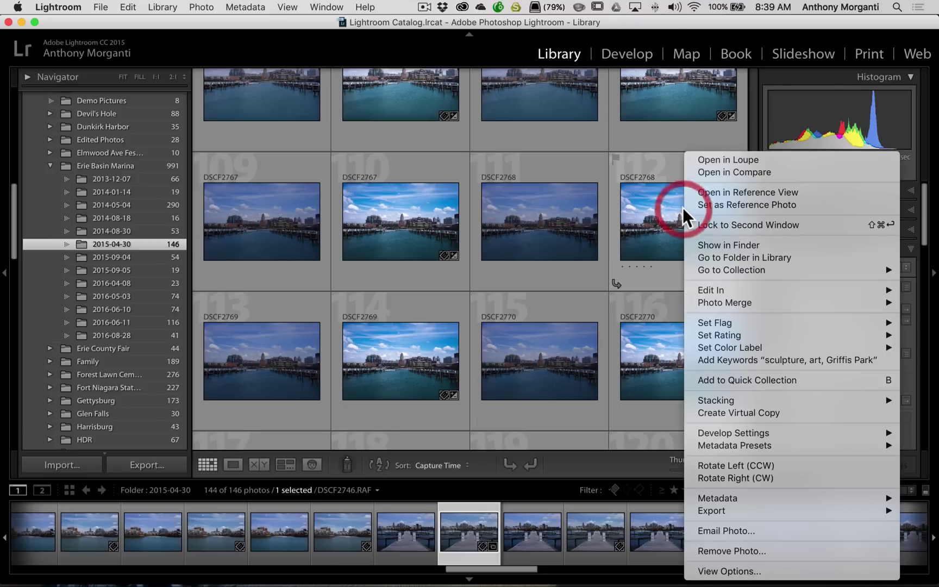
pyautogui.click(735, 204)
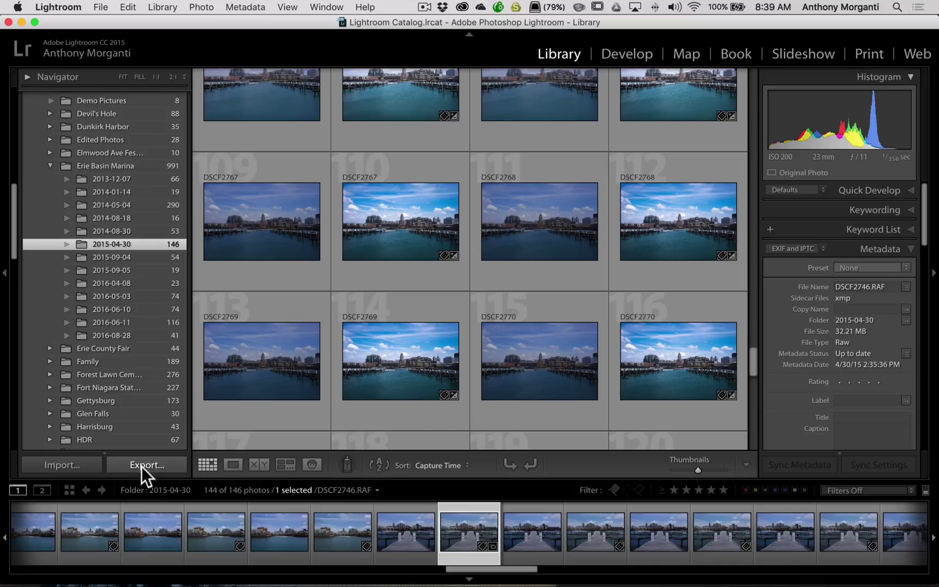
pyautogui.click(622, 54)
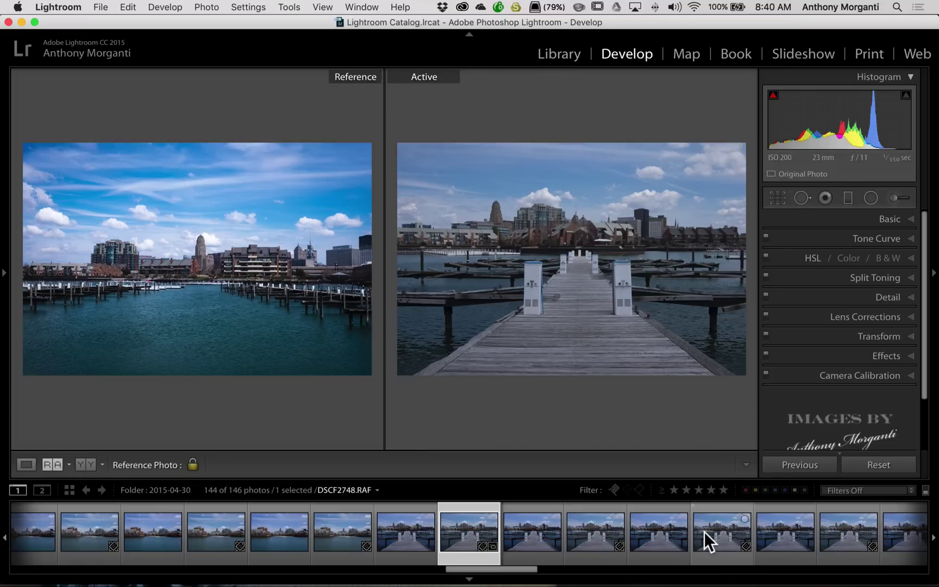
# Step: View several other dock photos as the active photo beside the reference, ending on DSCF2752
pyautogui.click(644, 541)
pyautogui.click(726, 540)
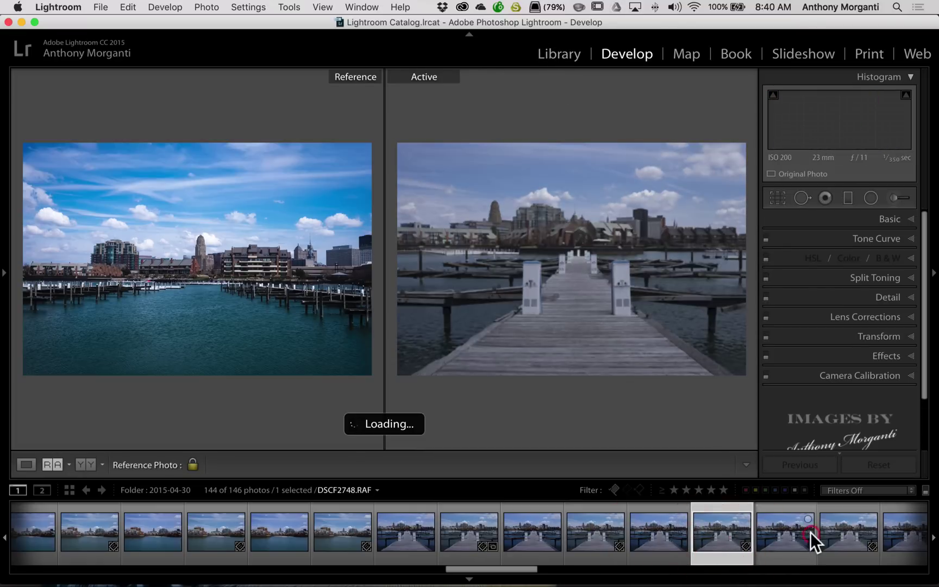
pyautogui.click(854, 529)
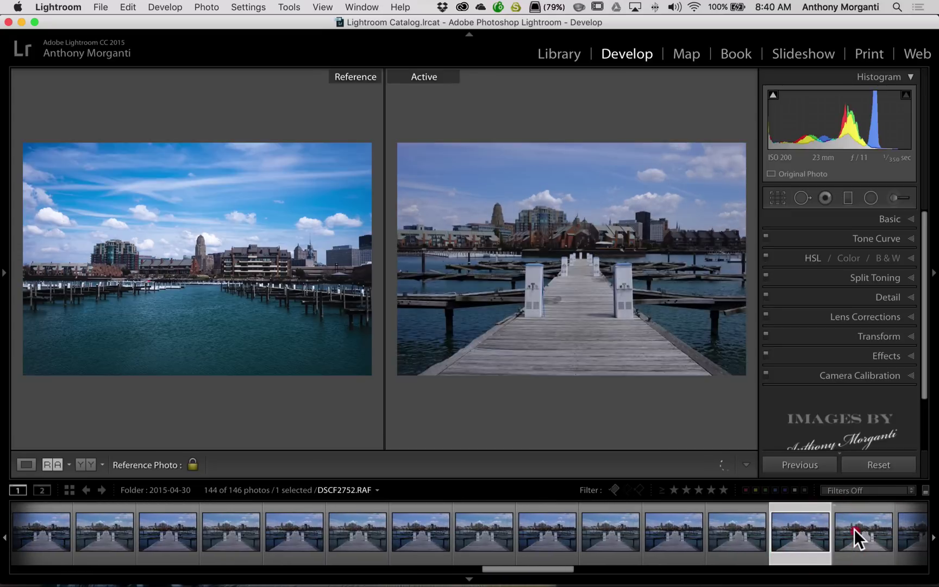
# Step: Find the black-and-white DSCF2783-Edit photo in Library and open it in Reference View as the active photo
pyautogui.click(545, 52)
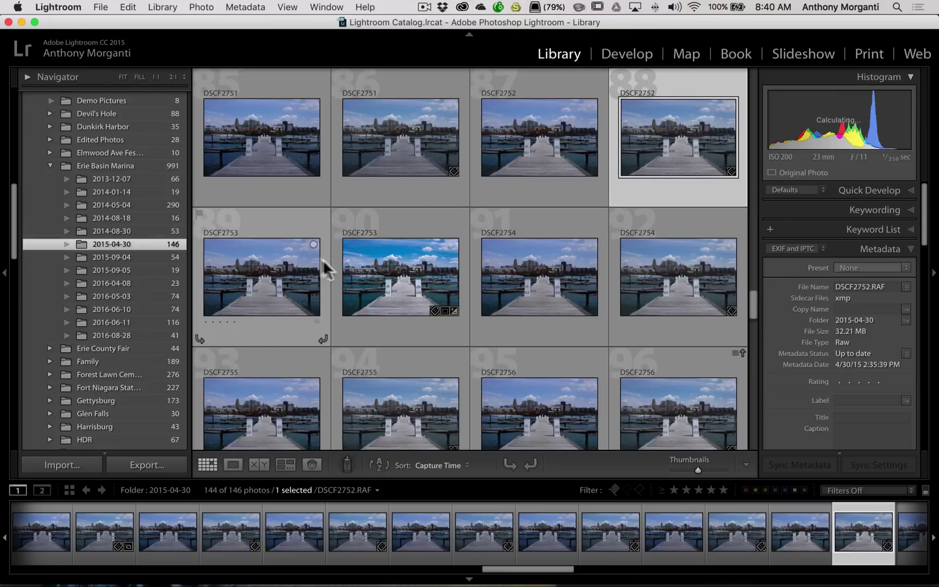
pyautogui.scroll(-3, 325, 270)
pyautogui.scroll(-10, 325, 269)
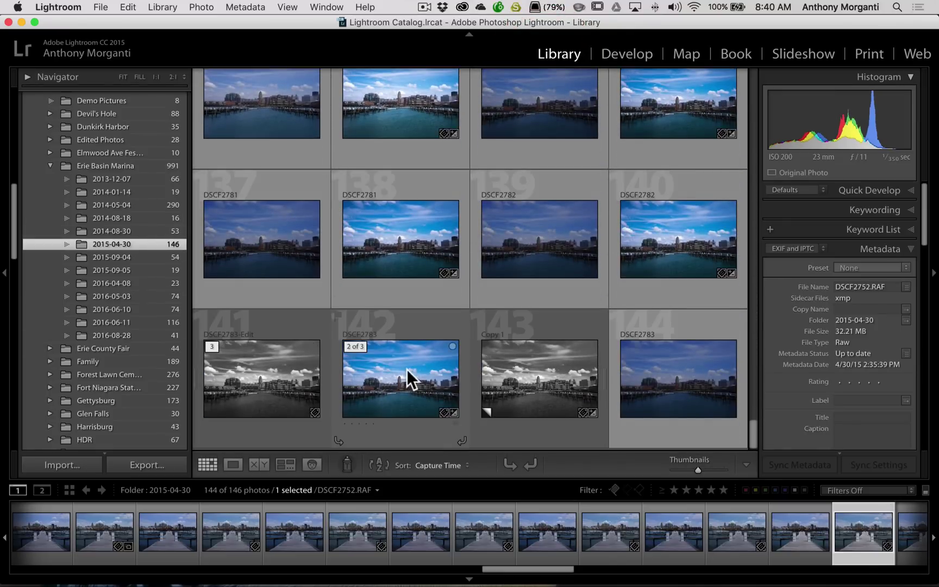
pyautogui.rightClick(253, 365)
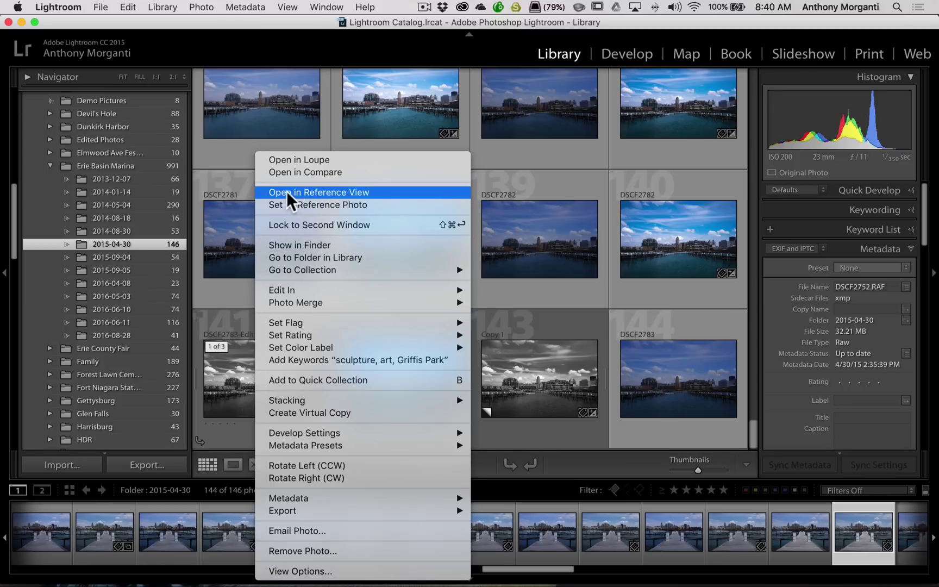
pyautogui.click(333, 194)
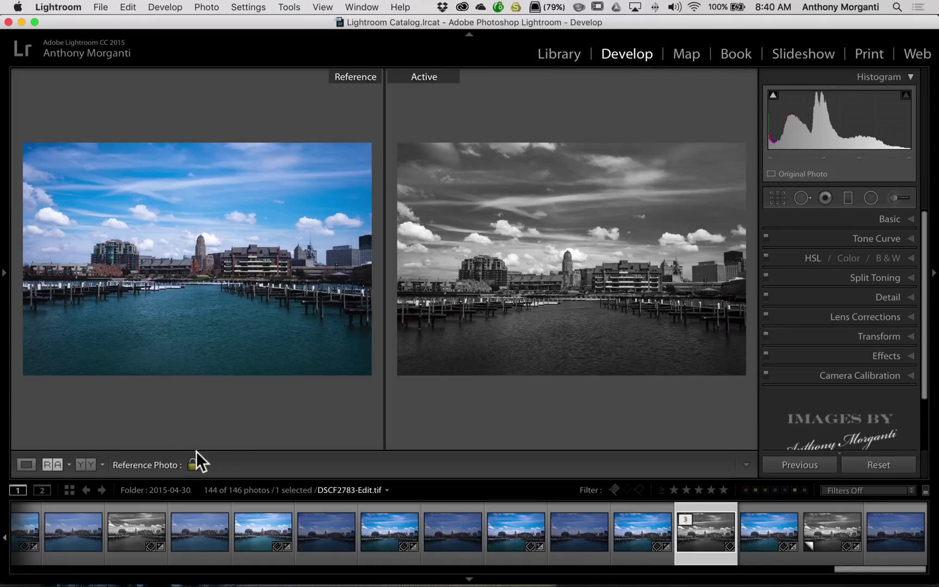
# Step: Unlock the reference photo by switching off its lock, leave and re-enter Develop, and return to Loupe view
pyautogui.click(191, 464)
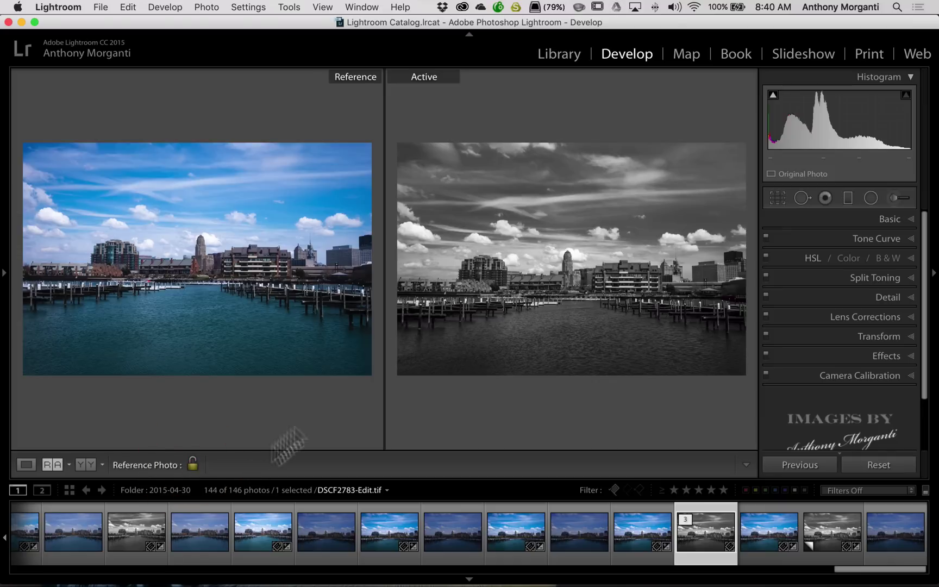
pyautogui.click(566, 54)
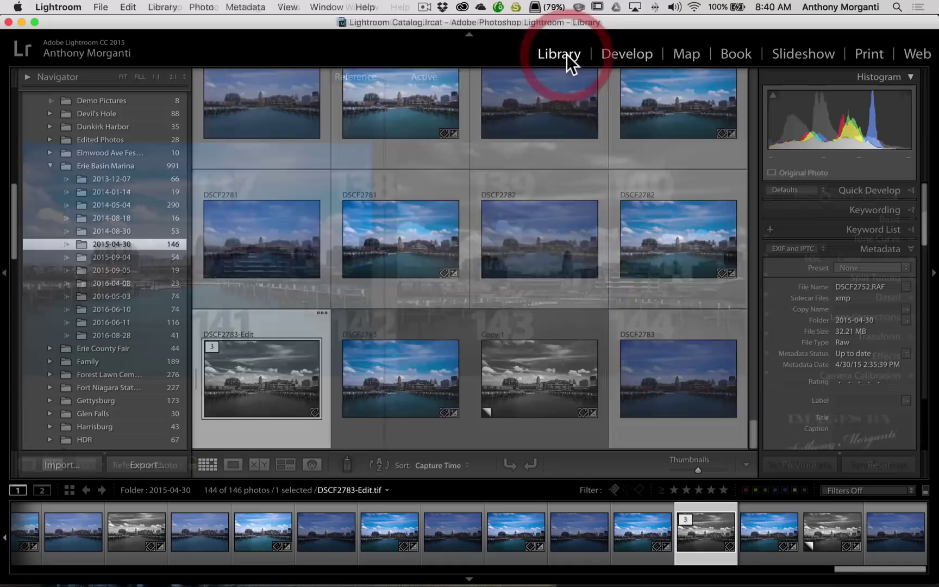
pyautogui.click(618, 53)
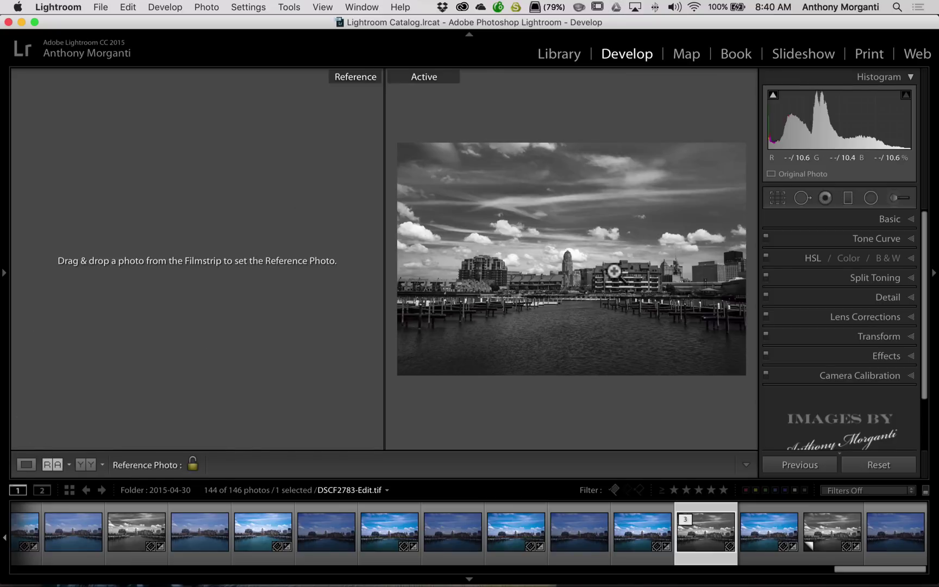
pyautogui.click(25, 465)
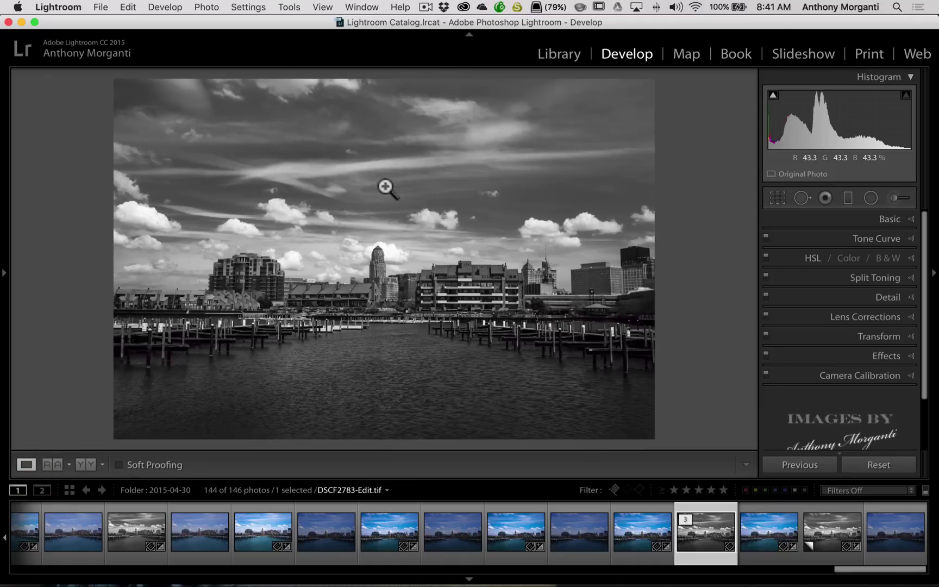